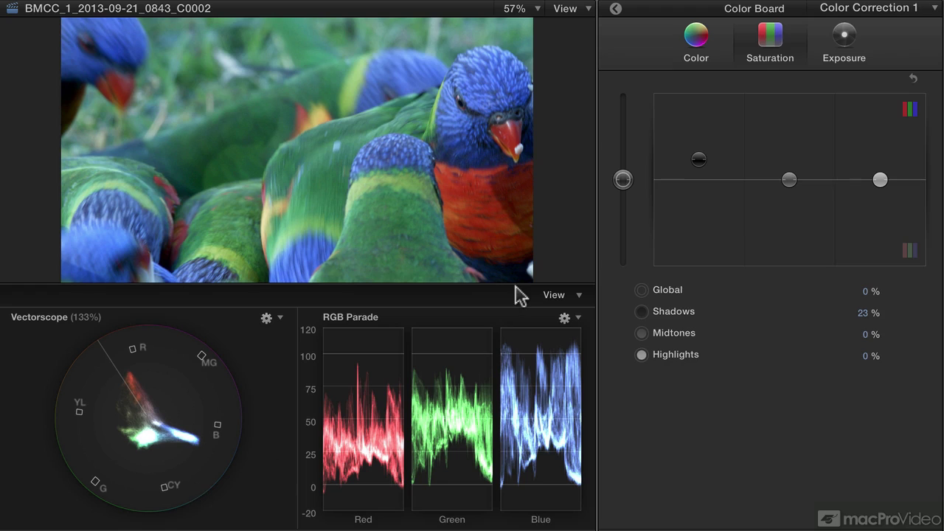
- Show Color Correction 1's exposure (shadows -2%, highlights 7%), then toggle it off and on to compare
click(837, 35)
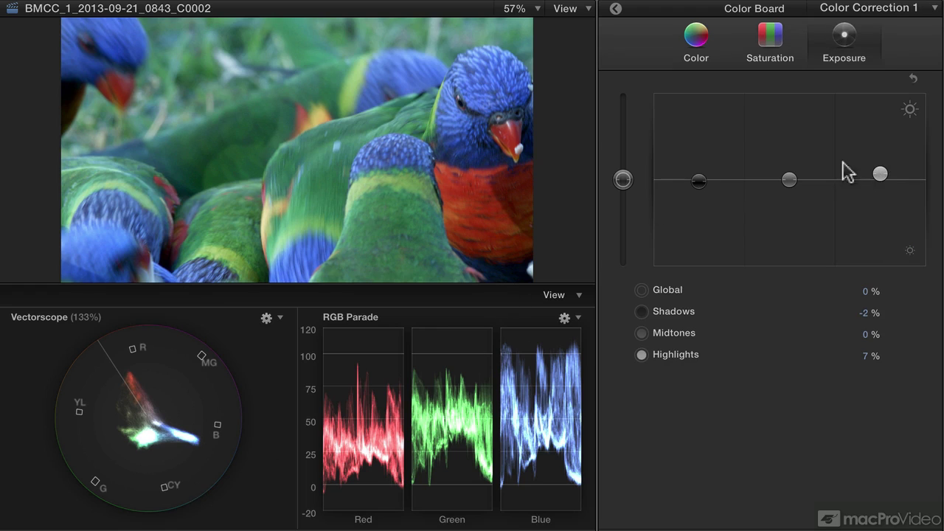
key(alt+super+b)
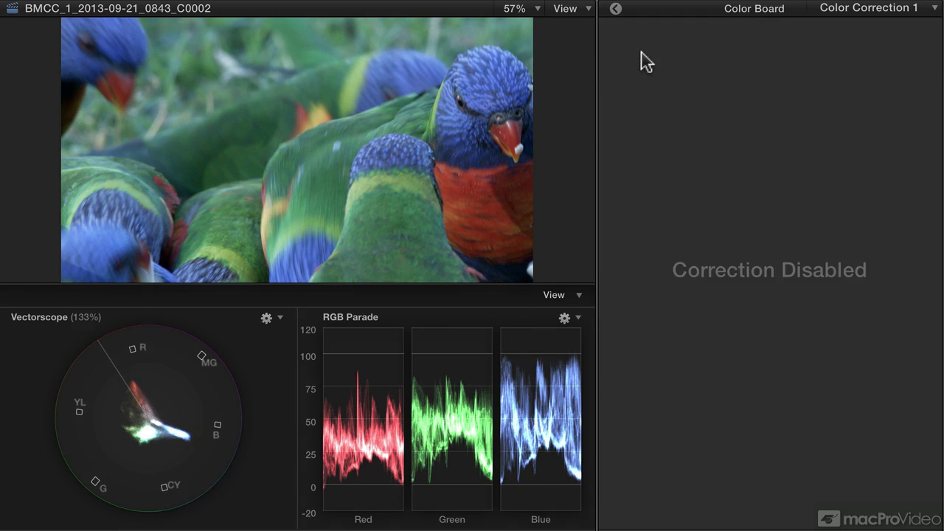
key(alt+super+b)
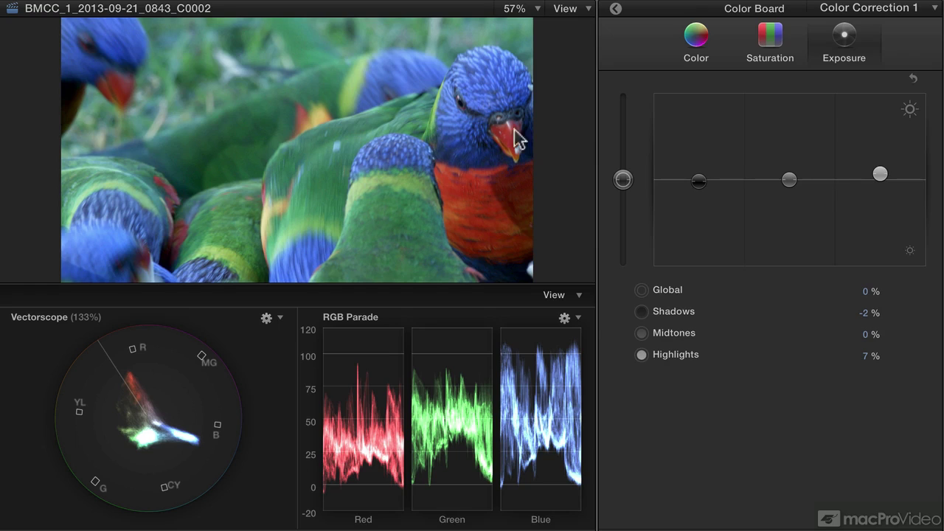
- Add Color Correction 2 to the clip, switch to Color Correction 1, then return to Correction 2
click(917, 9)
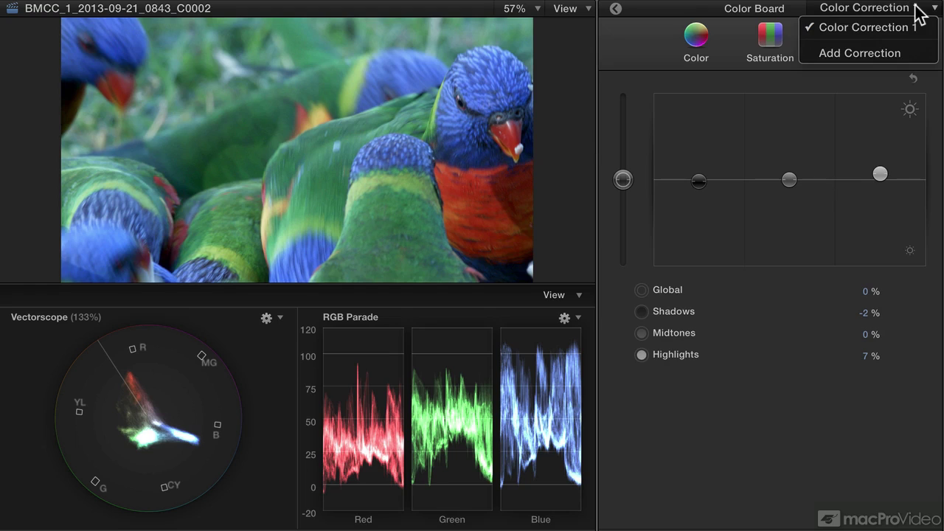
click(926, 53)
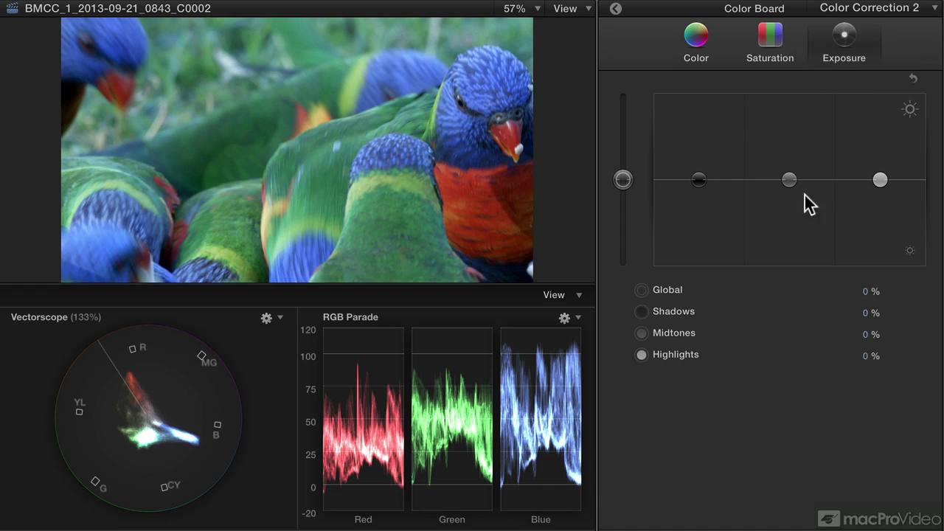
click(935, 10)
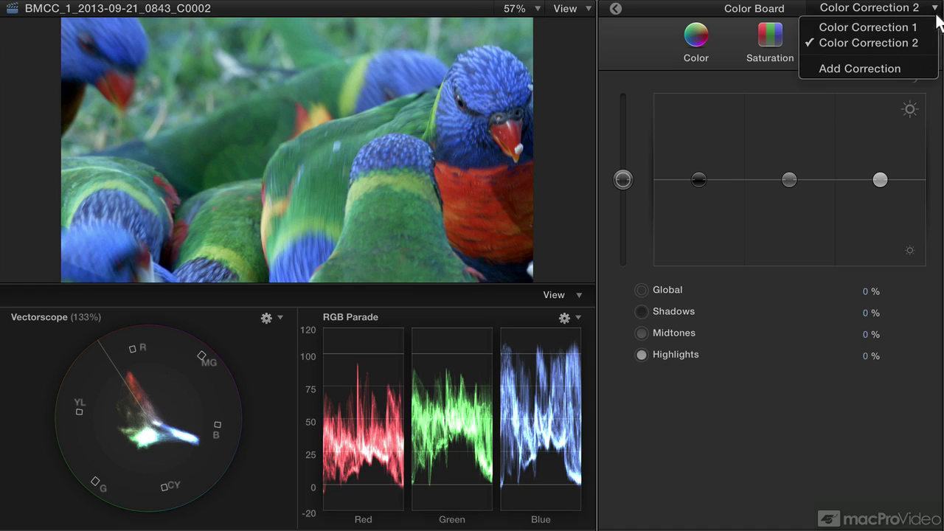
click(927, 33)
click(919, 9)
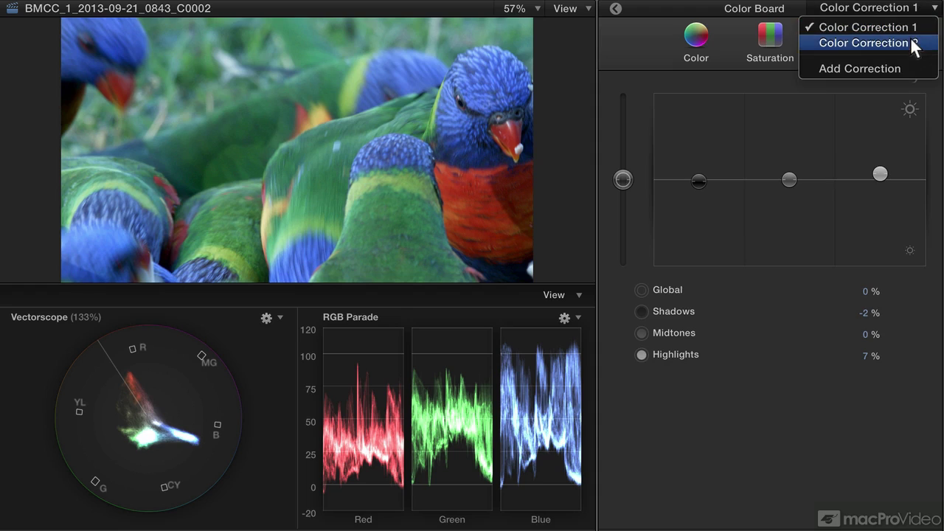
click(913, 42)
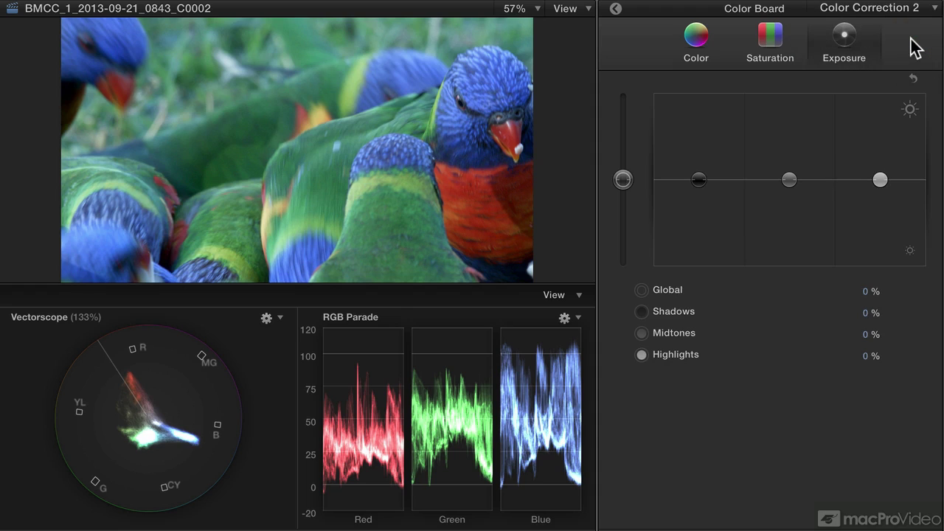
- Drag Color Correction 2's global saturation down to -100% so the lorikeets turn black and white
click(778, 40)
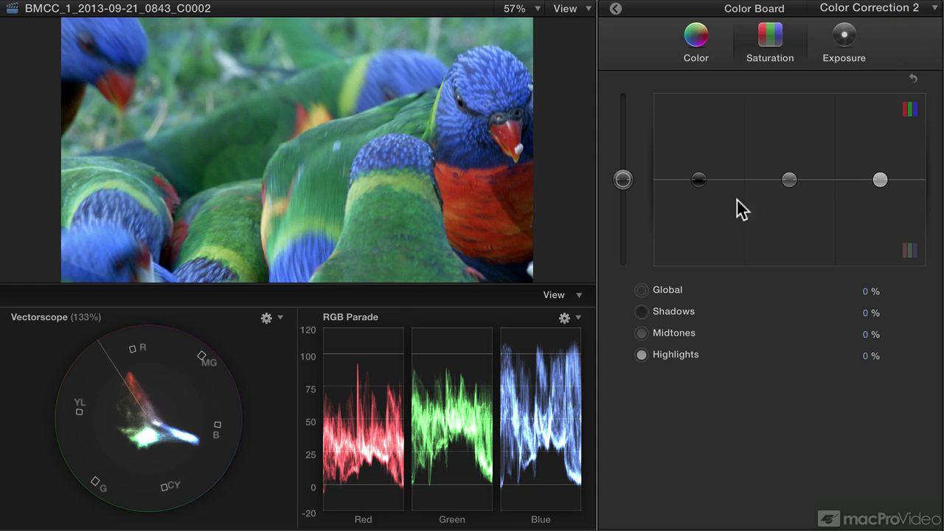
drag(623, 179, 617, 262)
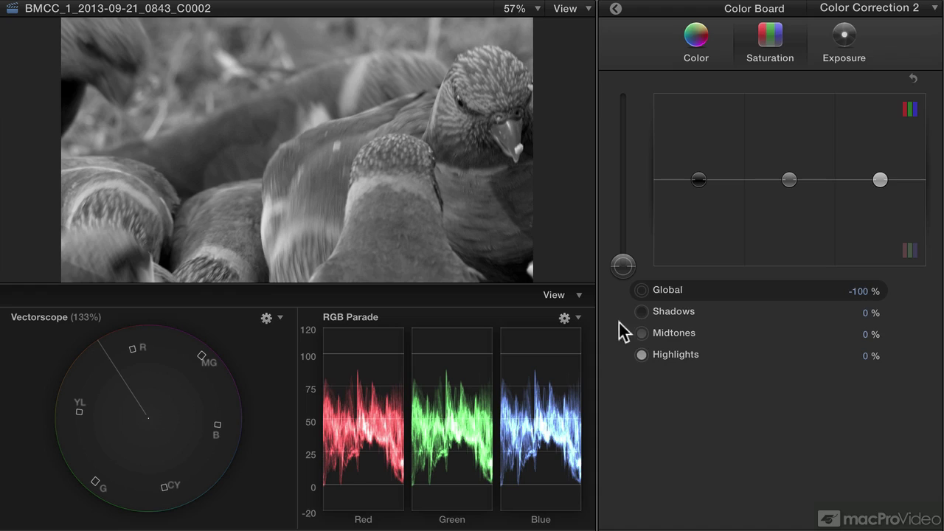
- Return to the Video inspector and add a color mask to Color Correction 2
click(616, 9)
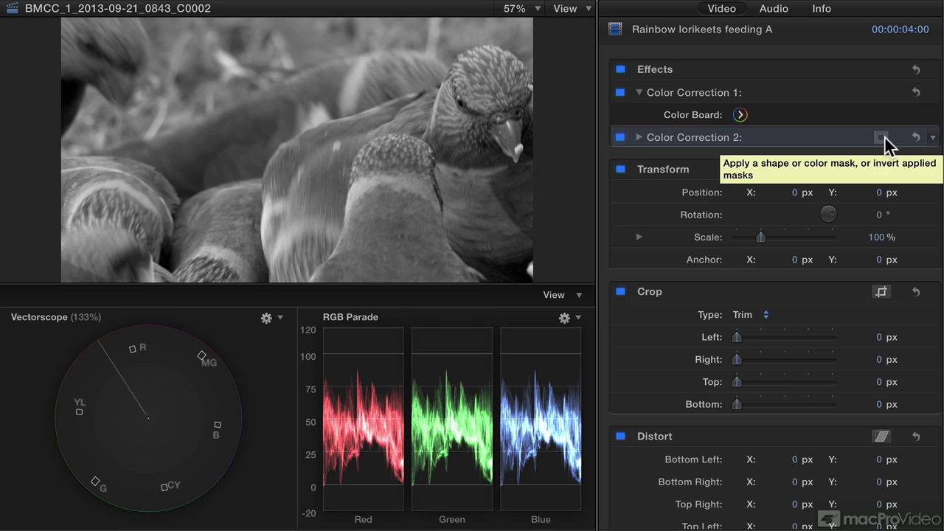
click(882, 138)
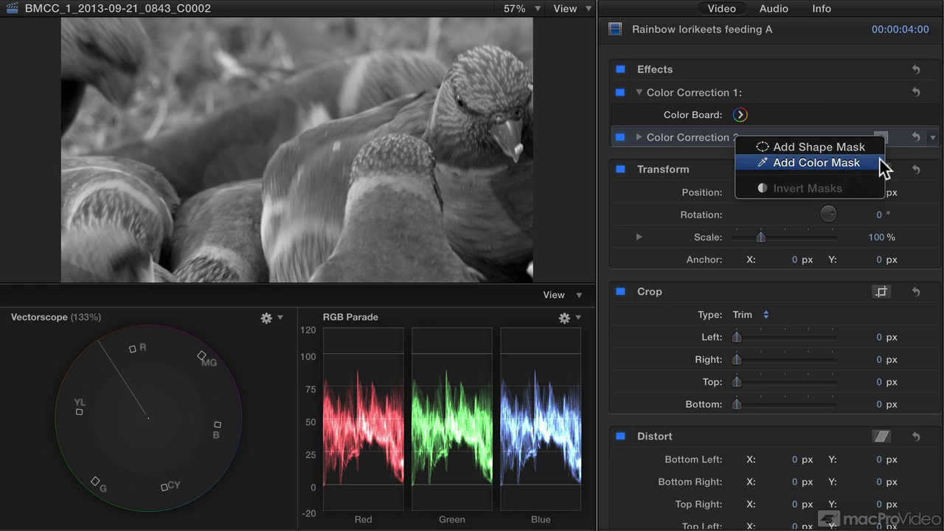
click(877, 163)
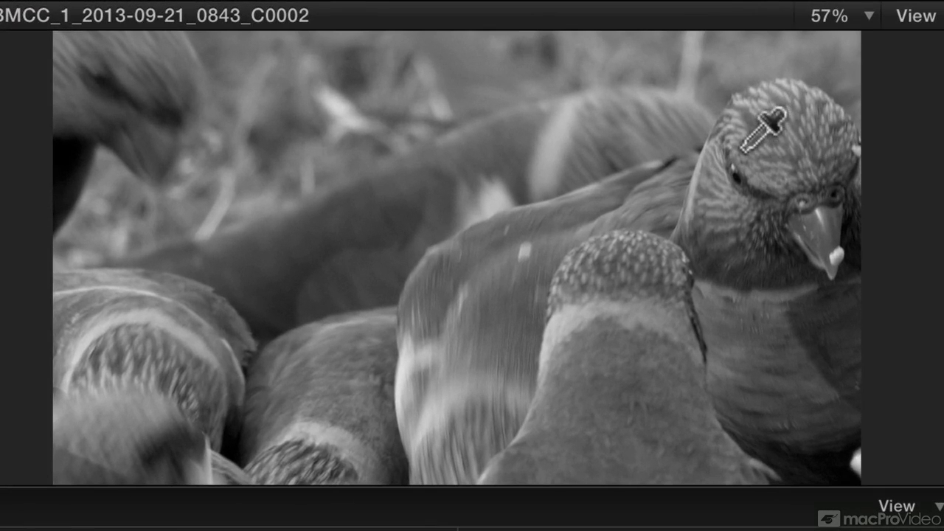
- Sample the lorikeet's blue head with the color mask eyedropper
drag(752, 136, 771, 130)
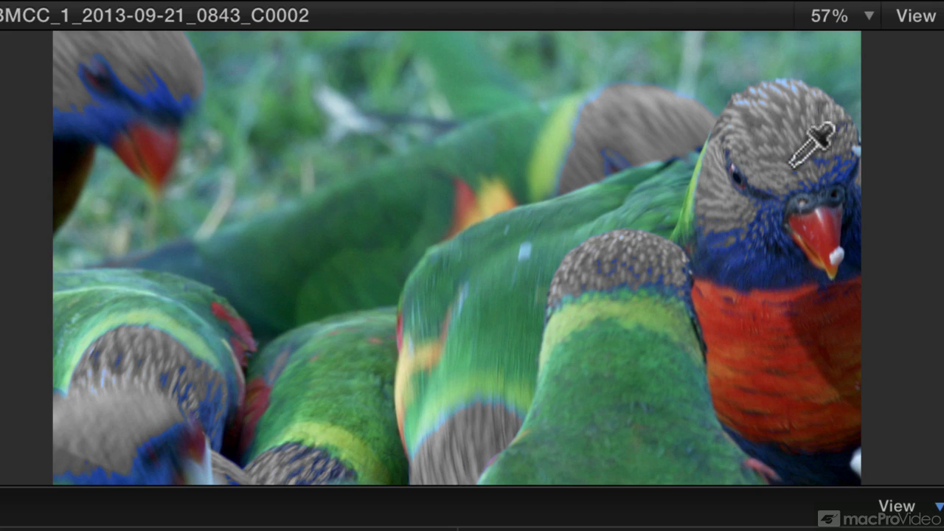
- Preview the mask and add more blue cheek feathers to the color selection
click(771, 248)
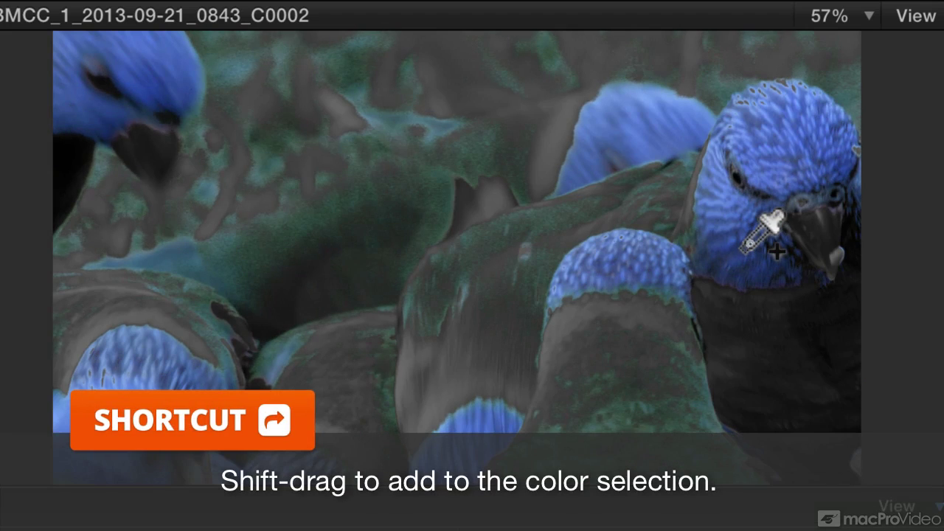
click(772, 250)
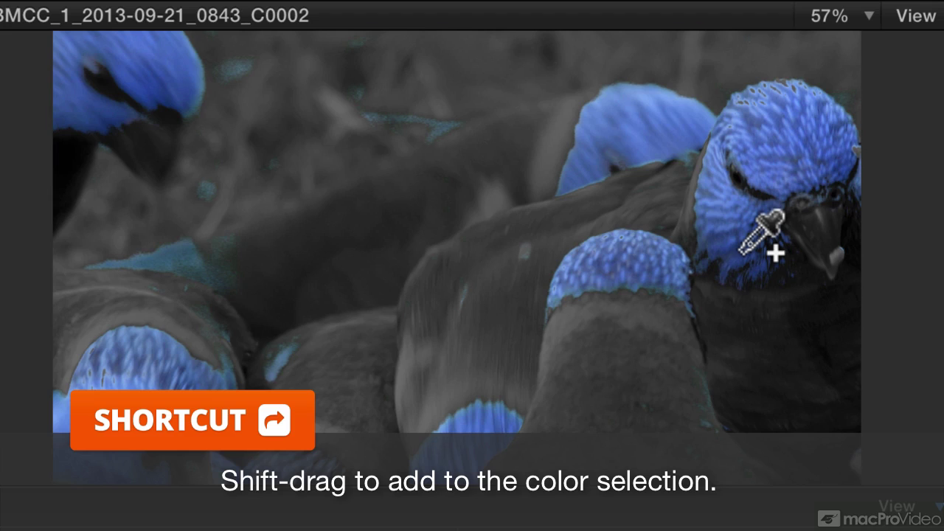
drag(775, 252, 792, 262)
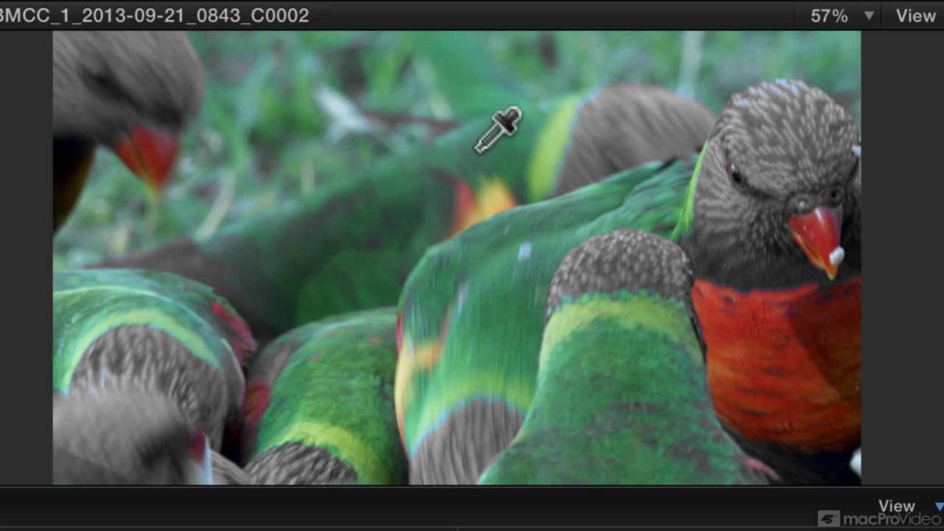
- Play the clip to confirm the other lorikeets' heads also stay grey
key(space)
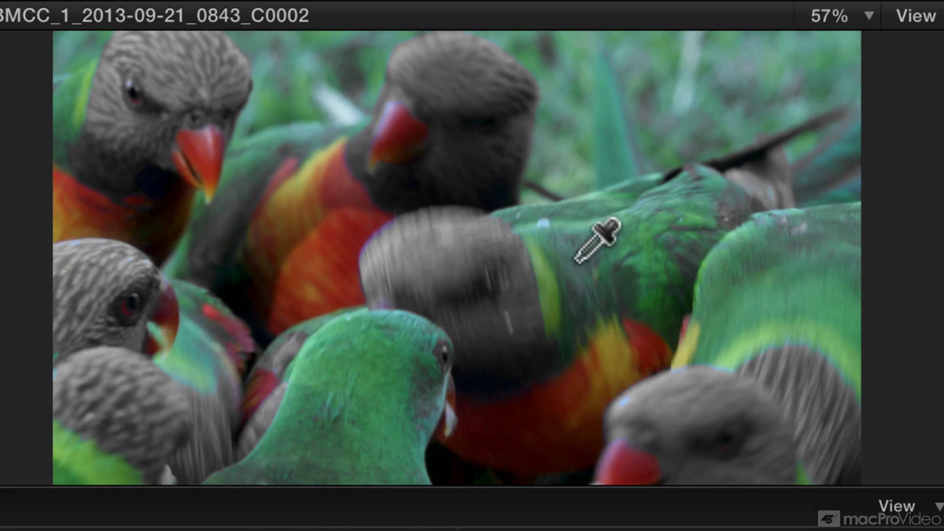
- Subtract green and light-blue feather colours from the mask with several eyedropper samples
click(576, 263)
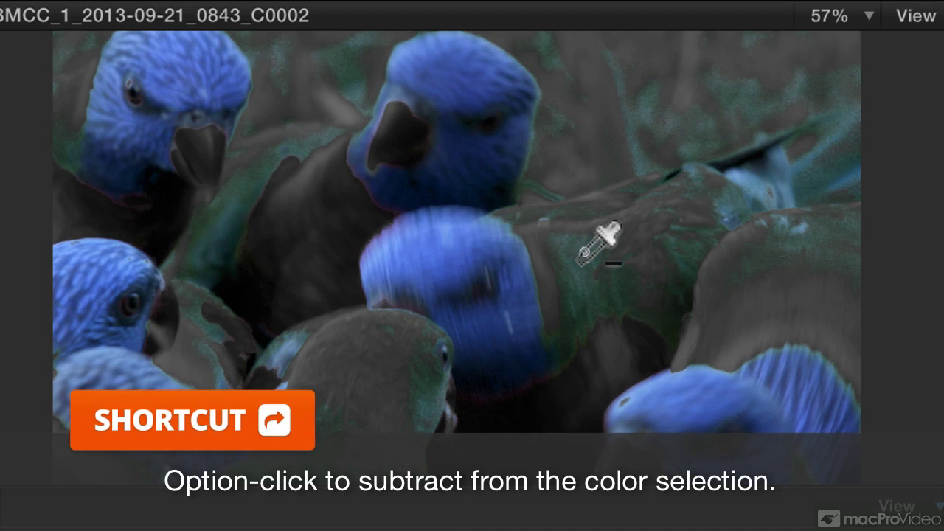
alt+click(578, 261)
drag(583, 253, 590, 293)
drag(235, 208, 263, 221)
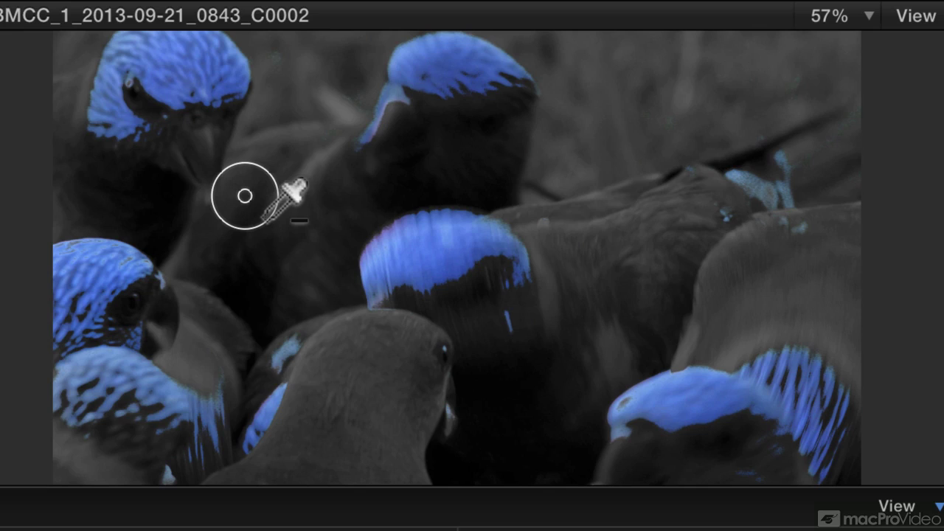
mouse_move(263, 221)
mouse_down()
mouse_move(272, 234)
mouse_move(249, 210)
mouse_up()
- Add the top bird's head colour to the mask and trim stray colour on the right
shift+click(472, 152)
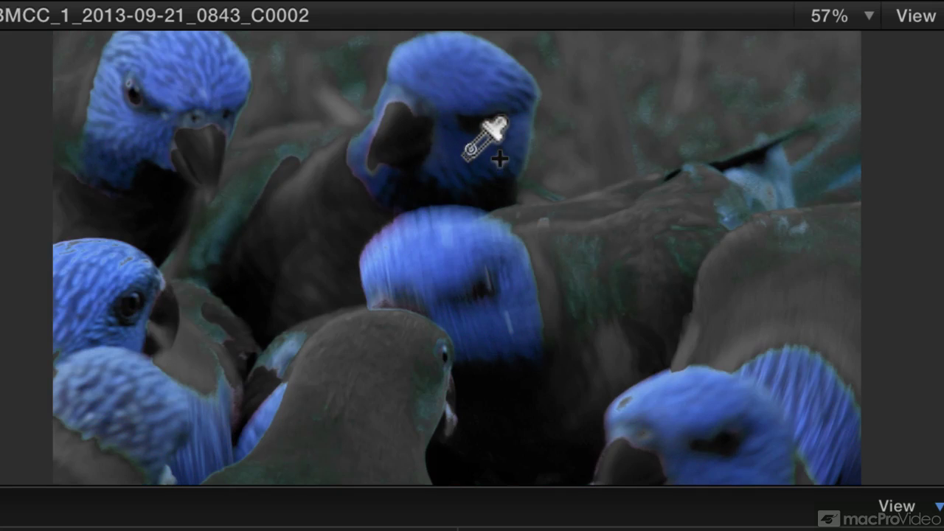
drag(468, 152, 461, 185)
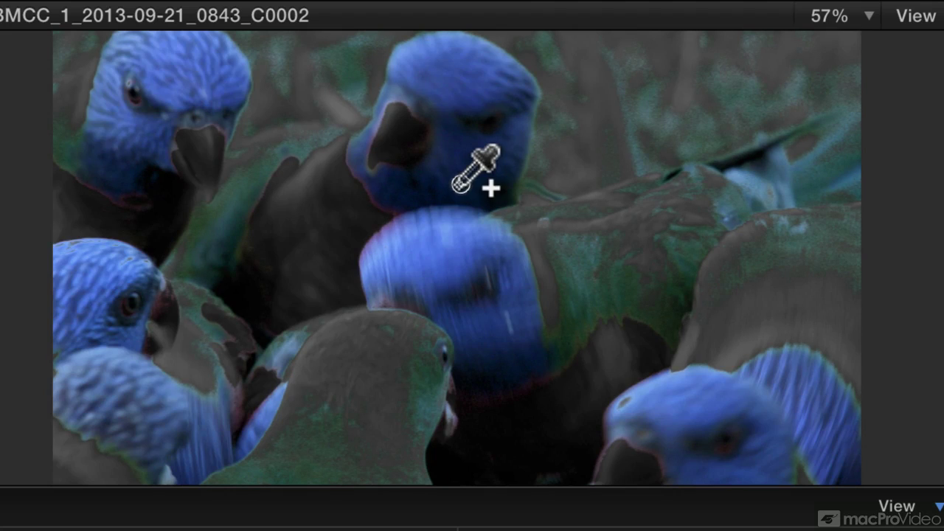
drag(461, 185, 462, 185)
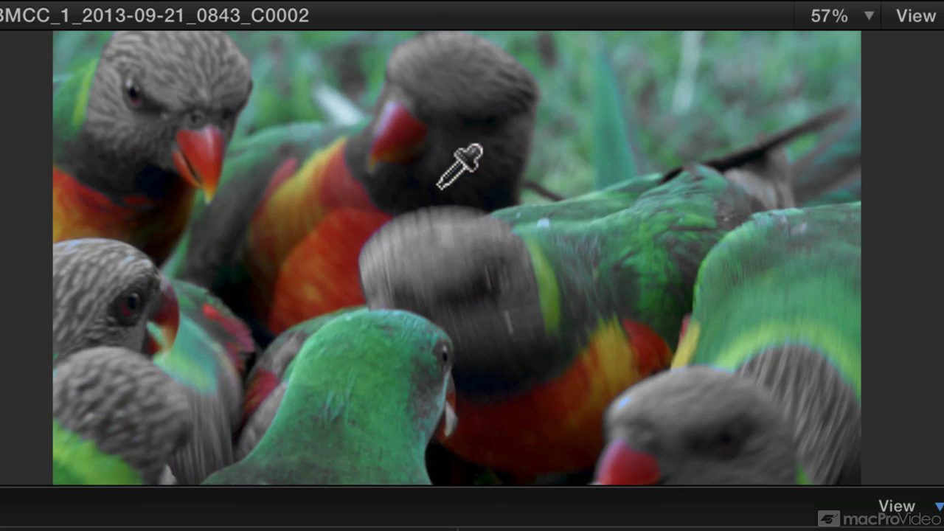
alt+click(242, 192)
drag(242, 192, 246, 189)
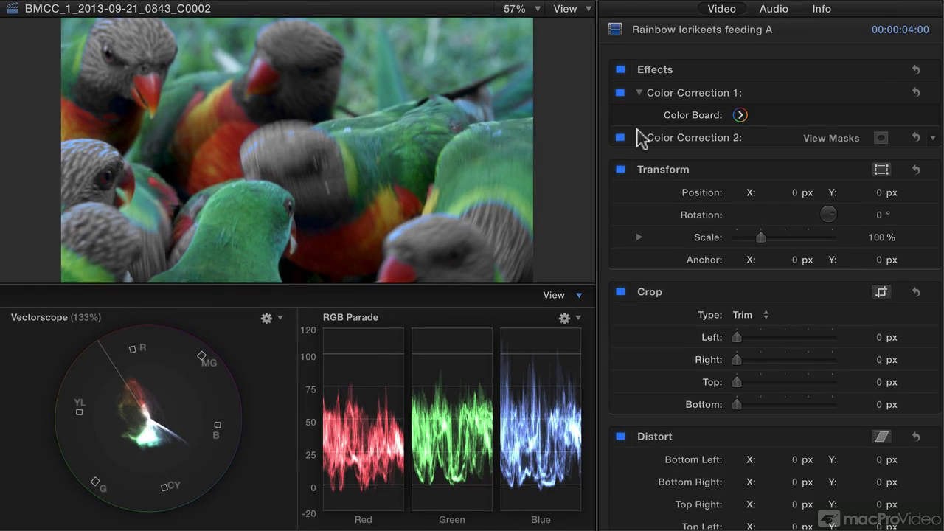
- Set mask Softness to 0, resample a blue head, remove green fringes, then raise Softness to 8.0
click(637, 137)
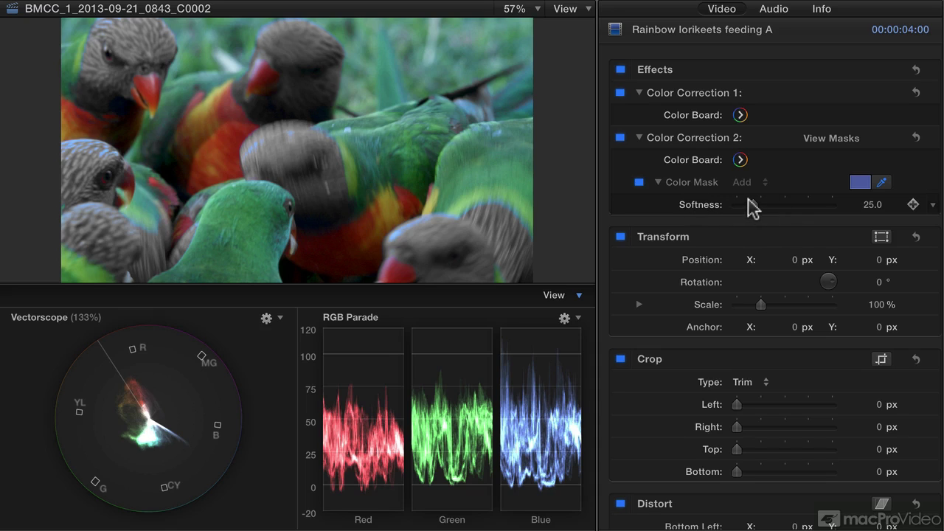
drag(751, 206, 709, 207)
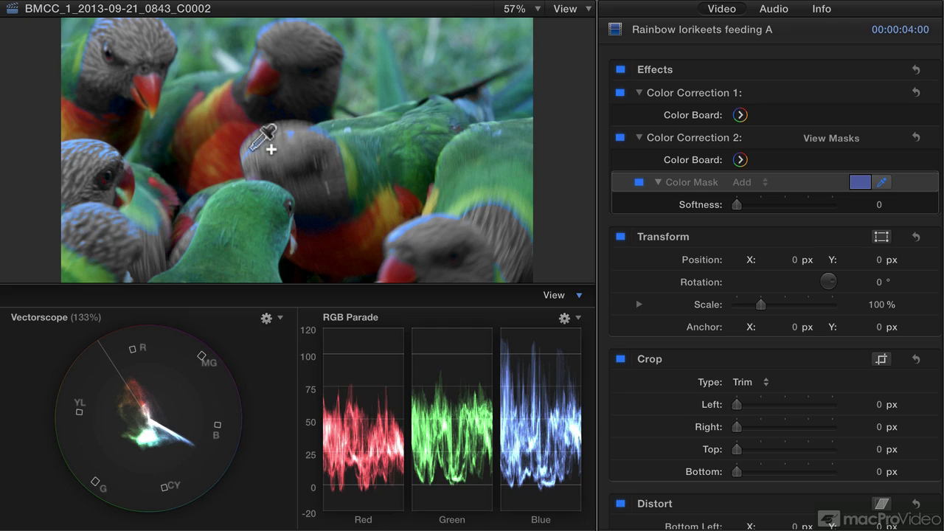
click(254, 149)
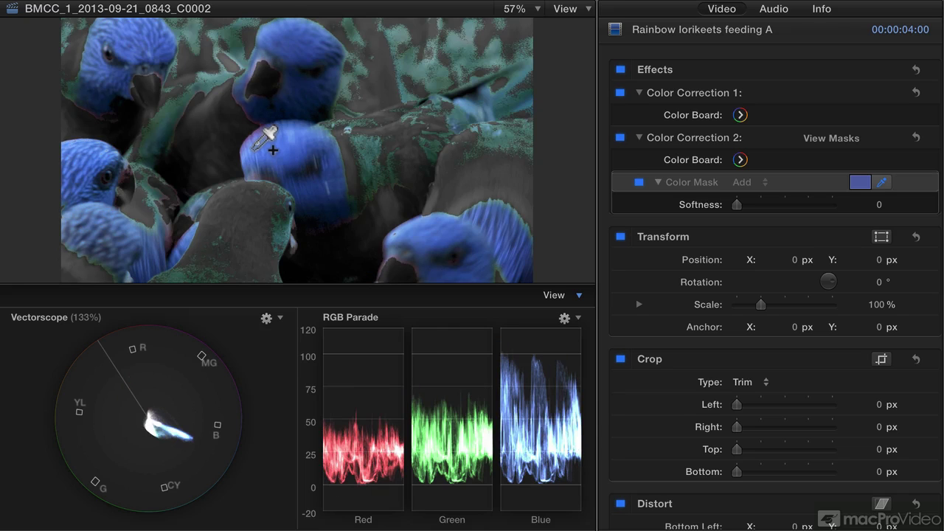
alt+click(370, 151)
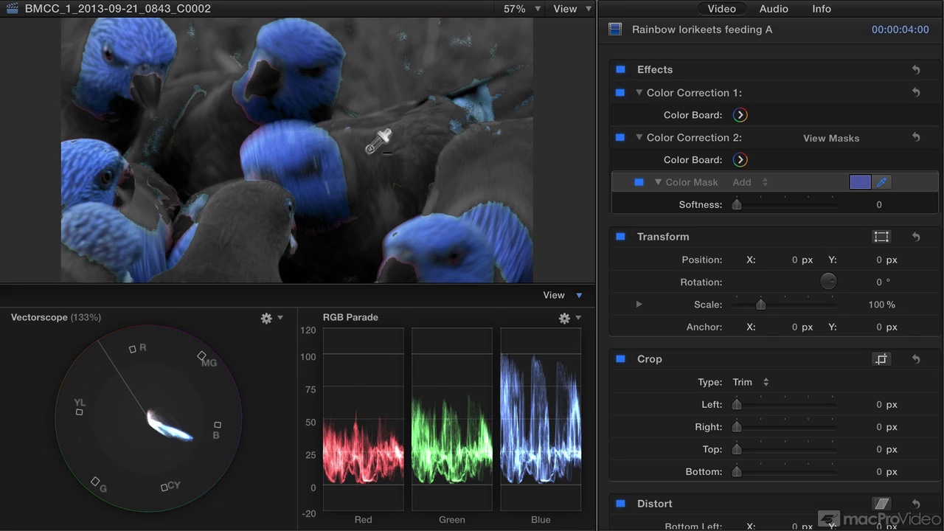
alt+click(159, 135)
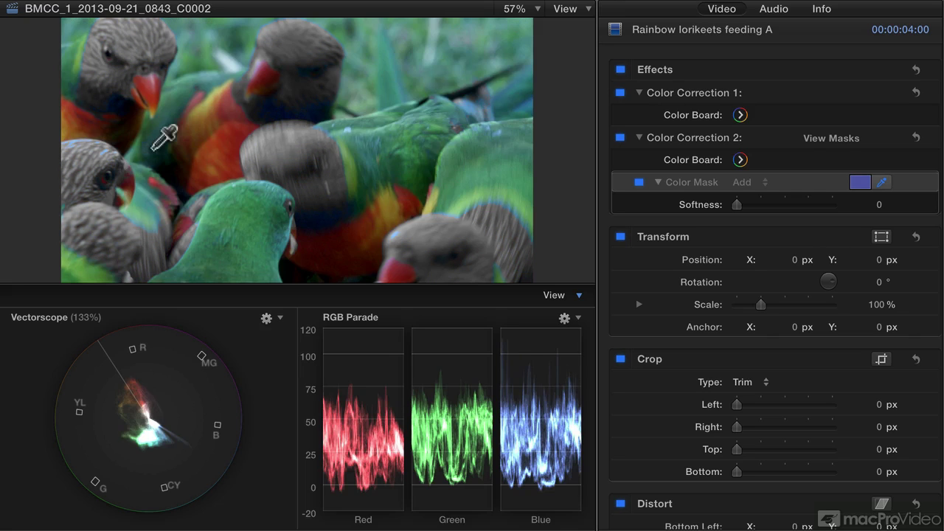
drag(733, 199, 738, 198)
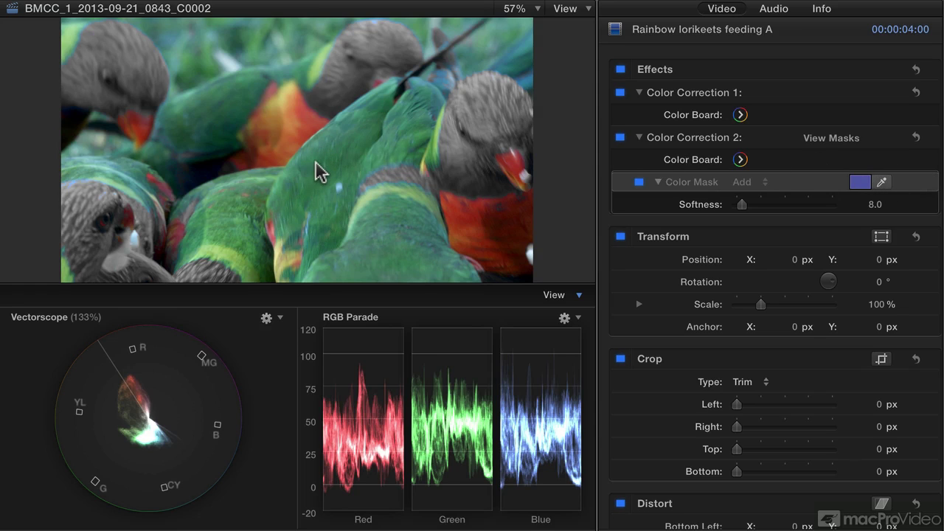
- Switch the color mask's onscreen eyedropper sampling on and then off again
click(882, 182)
click(882, 182)
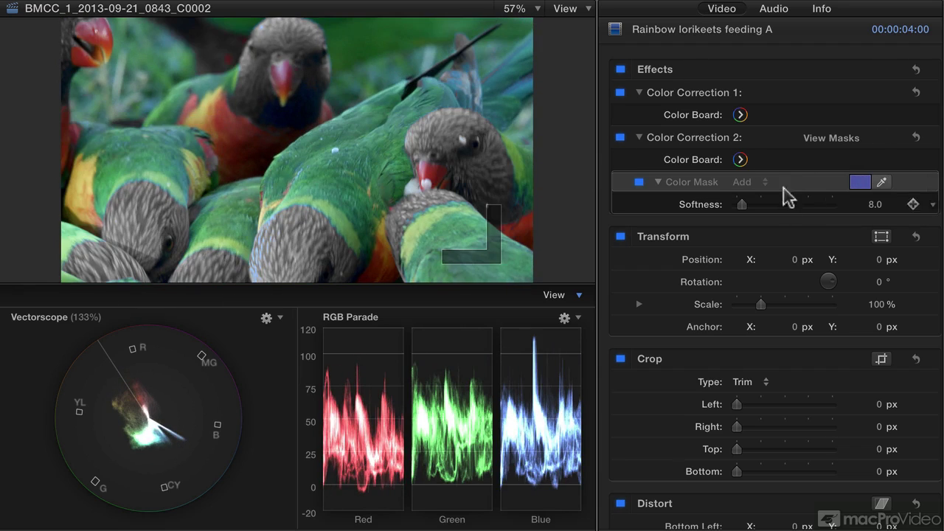
- In Color Correction 2, return the heads' saturation to normal and tint Global colour blue at 205° and 22%
click(740, 160)
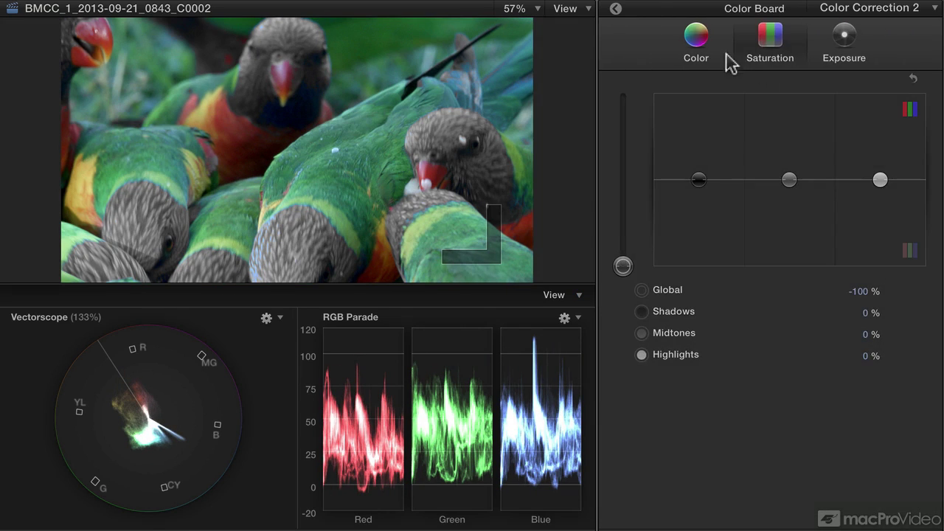
drag(623, 265, 612, 179)
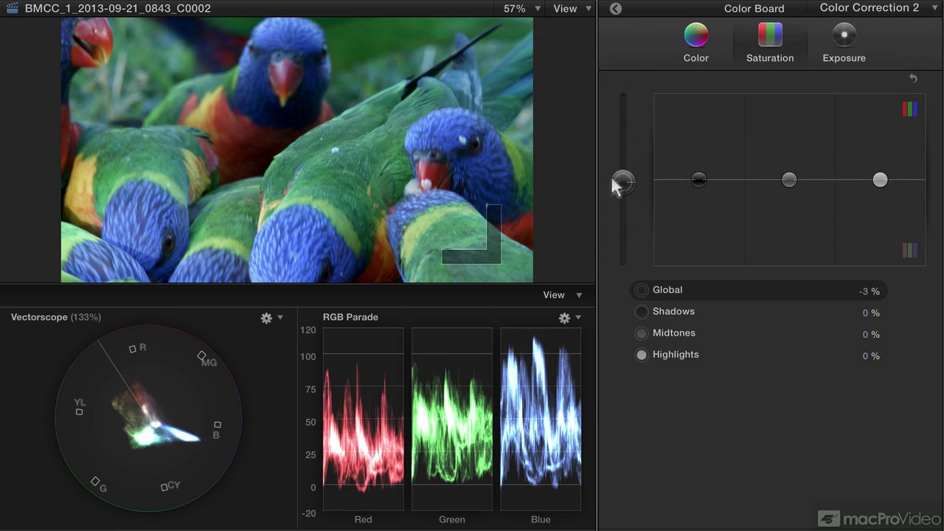
click(695, 44)
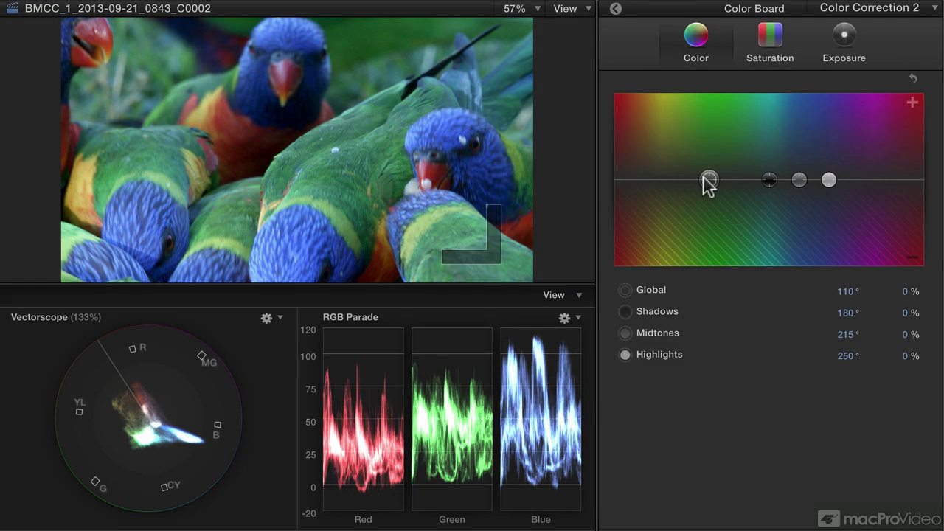
drag(709, 180, 796, 145)
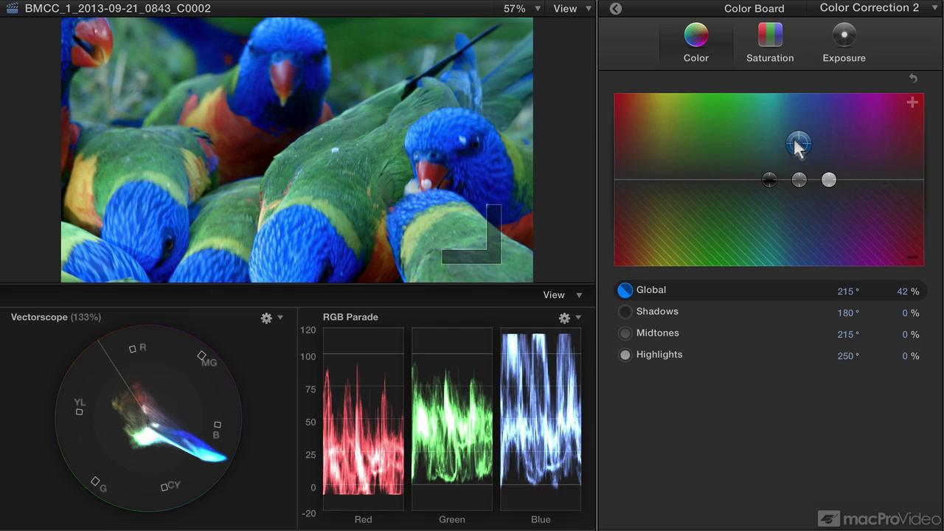
drag(796, 146, 787, 157)
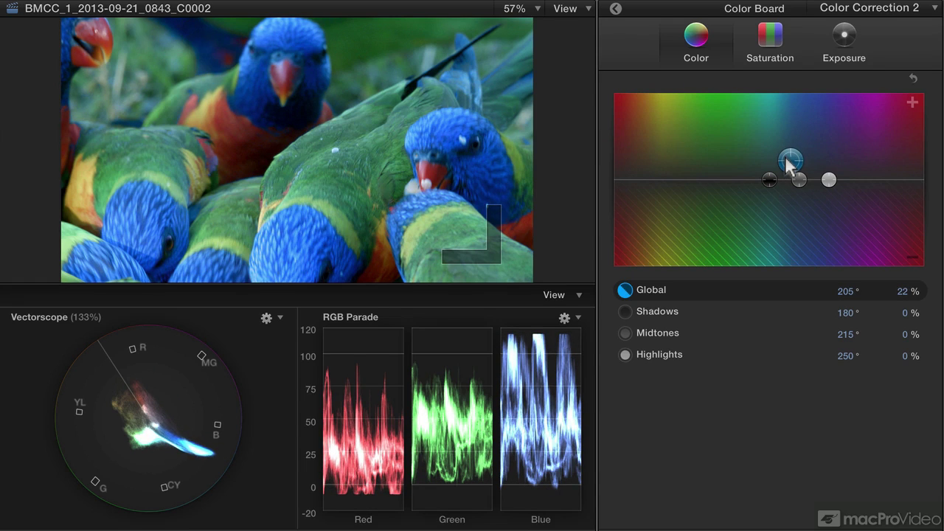